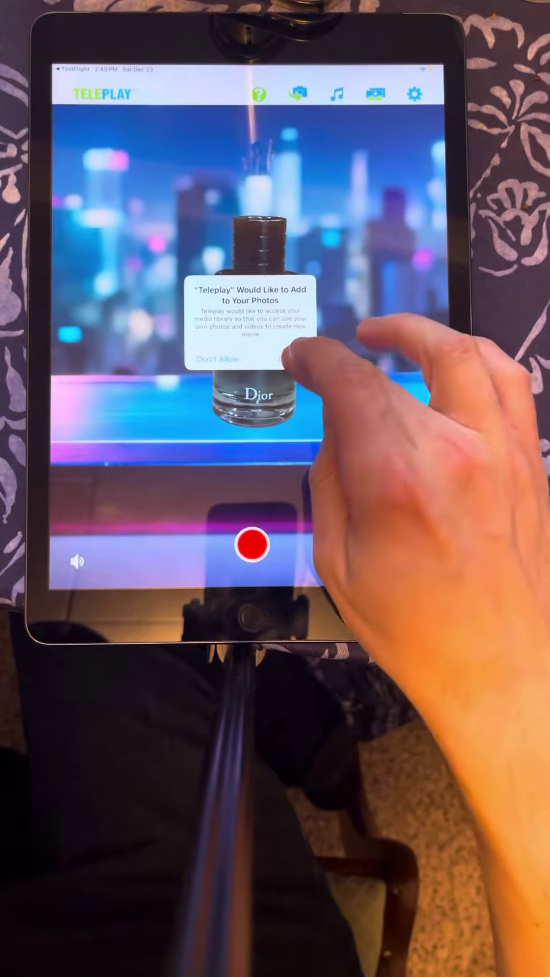
Grant Photos and sound access, record a short Sauvage bottle clip, then open Photos
left_click(294, 359)
left_click(249, 350)
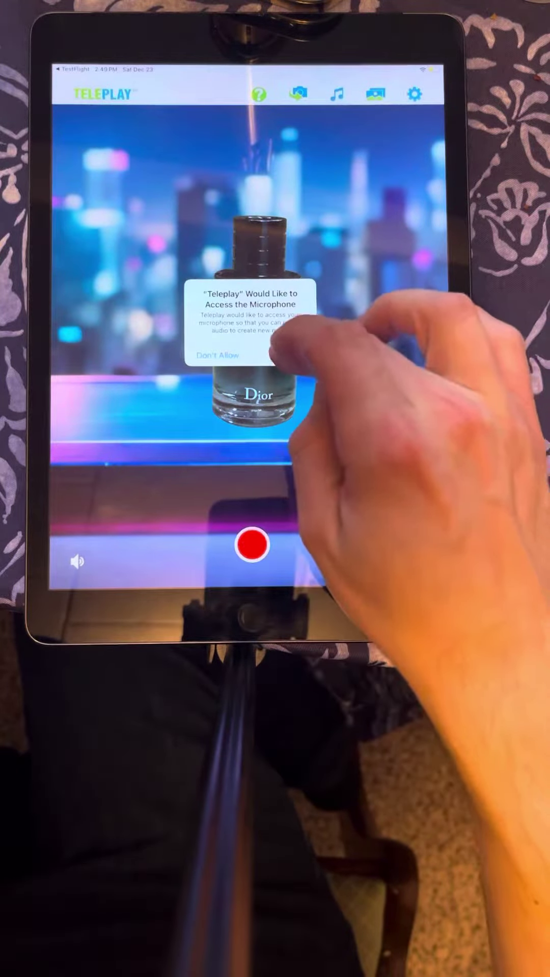
left_click(284, 356)
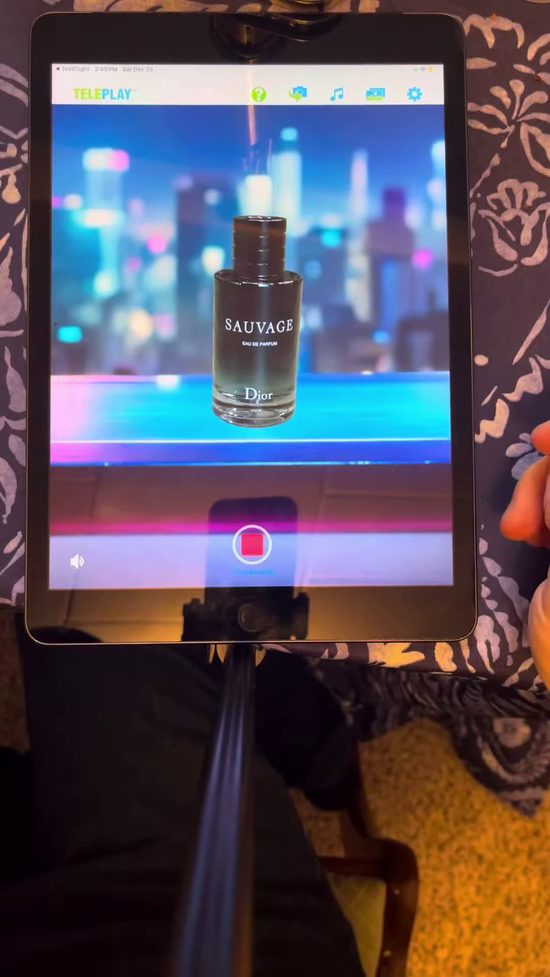
left_click(251, 350)
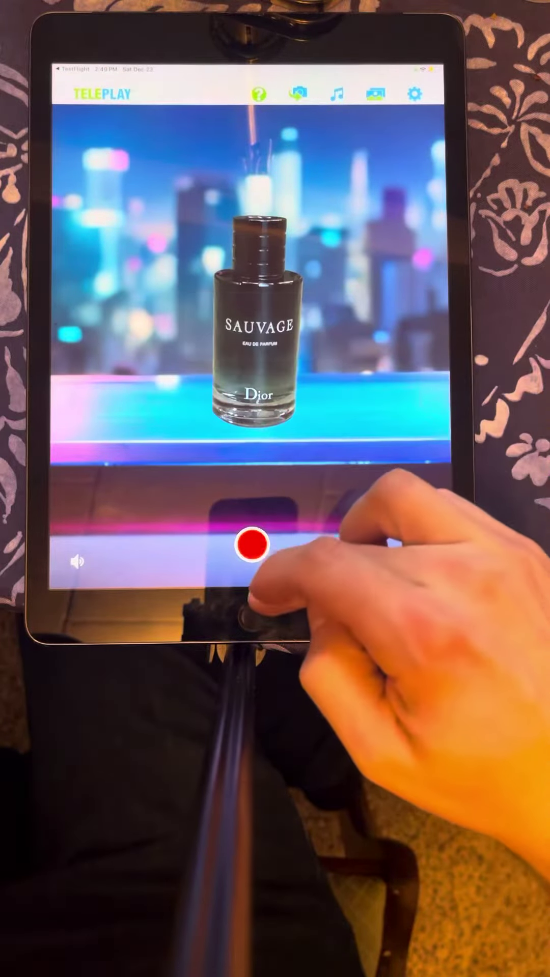
left_click_drag(306, 585, 305, 428)
left_click(247, 560)
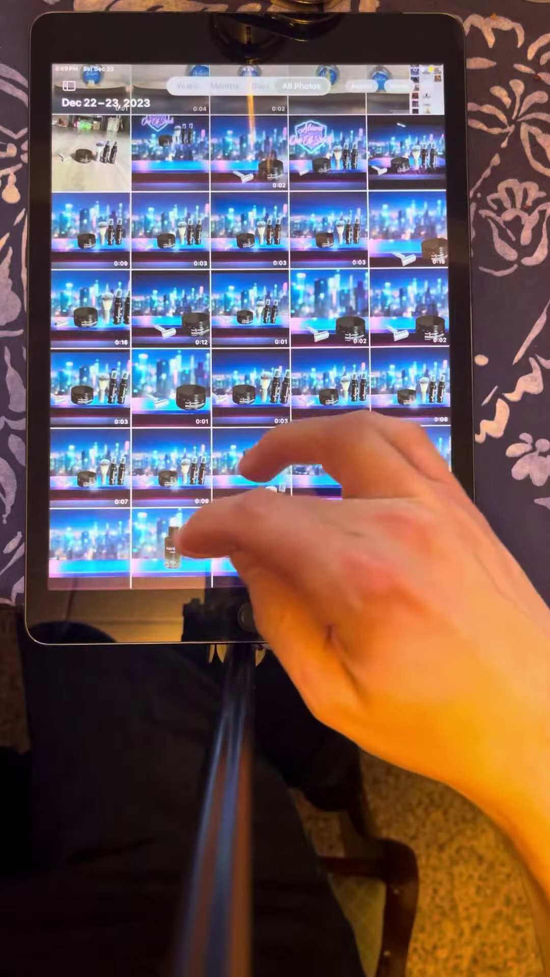
Play the newest Sauvage clip in Photos, then reopen Teleplay
left_click(172, 547)
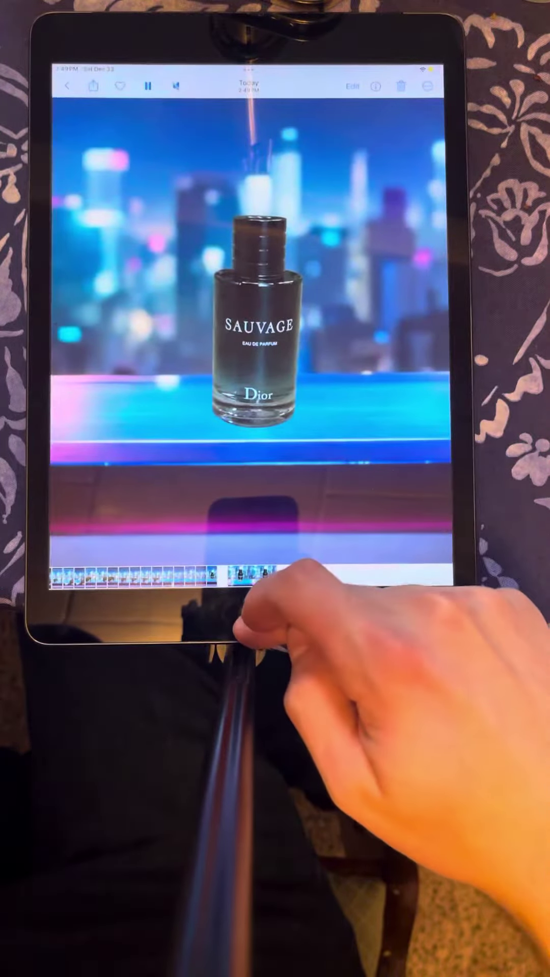
left_click_drag(238, 611, 337, 534)
left_click(364, 473)
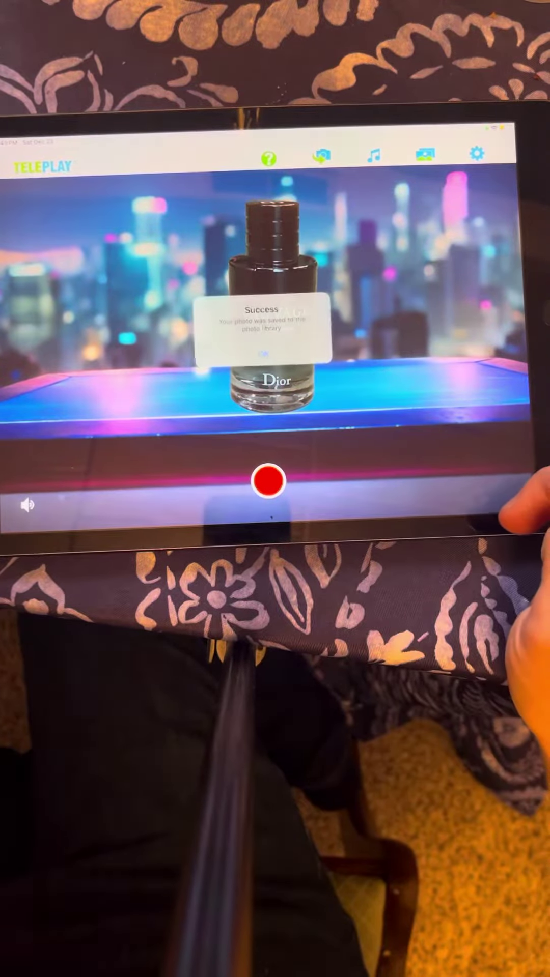
Save a snapshot and a second bottle-scene video, then open the library
left_click(263, 353)
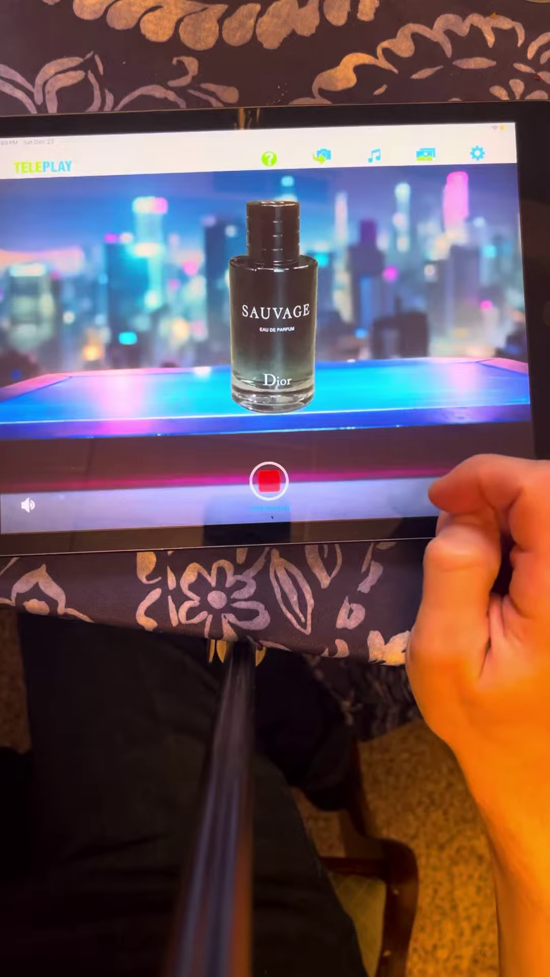
left_click(272, 393)
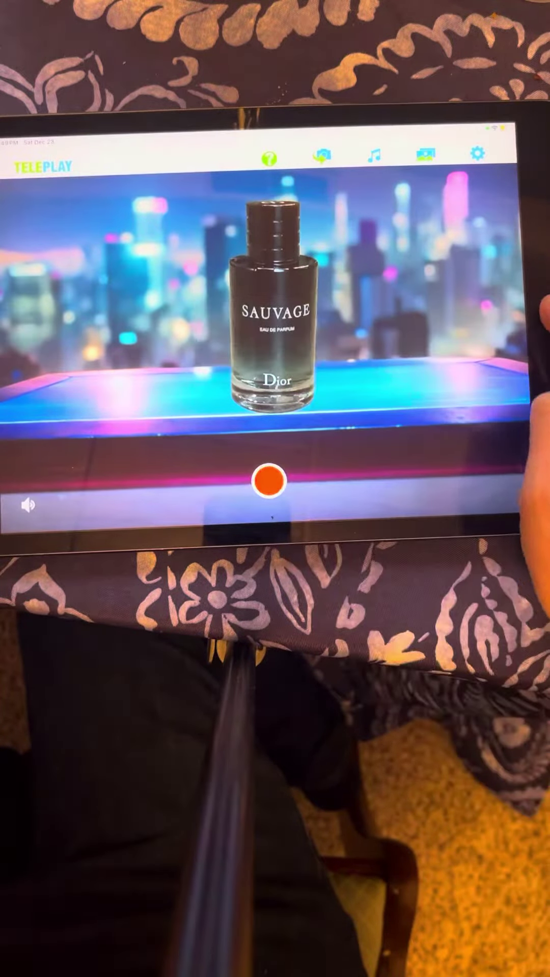
left_click_drag(428, 530, 366, 458)
left_click(264, 492)
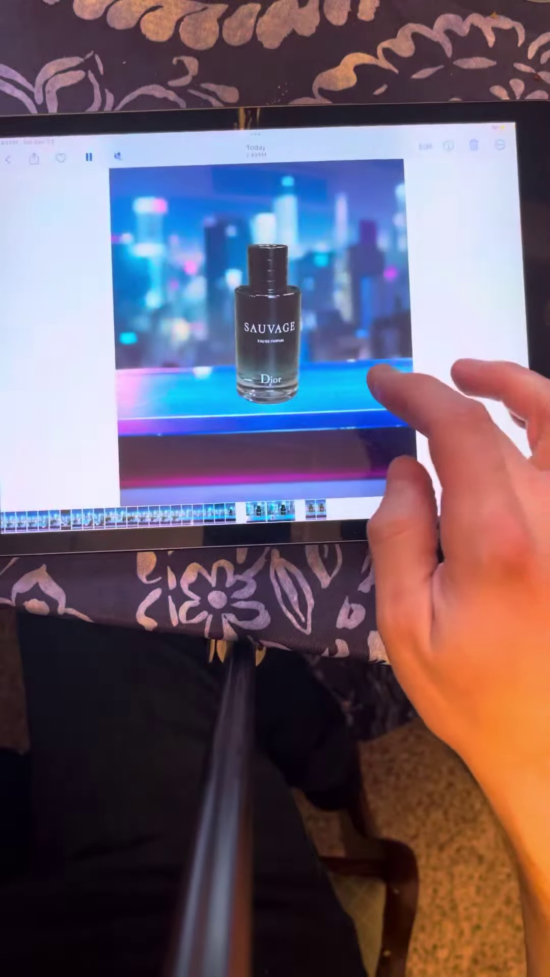
Play the latest Sauvage clip from the All Photos grid, then reopen Teleplay
left_click_drag(401, 440, 428, 488)
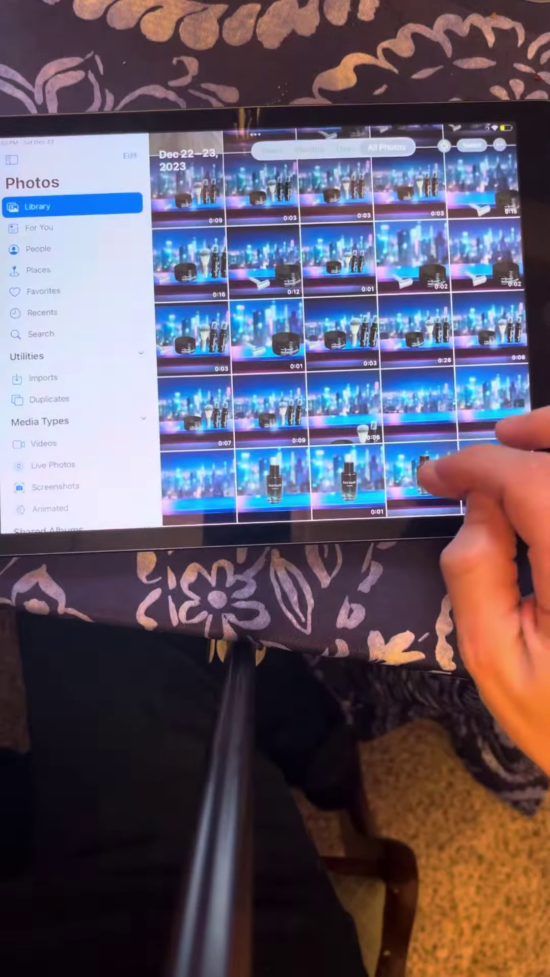
left_click(448, 466)
left_click(401, 416)
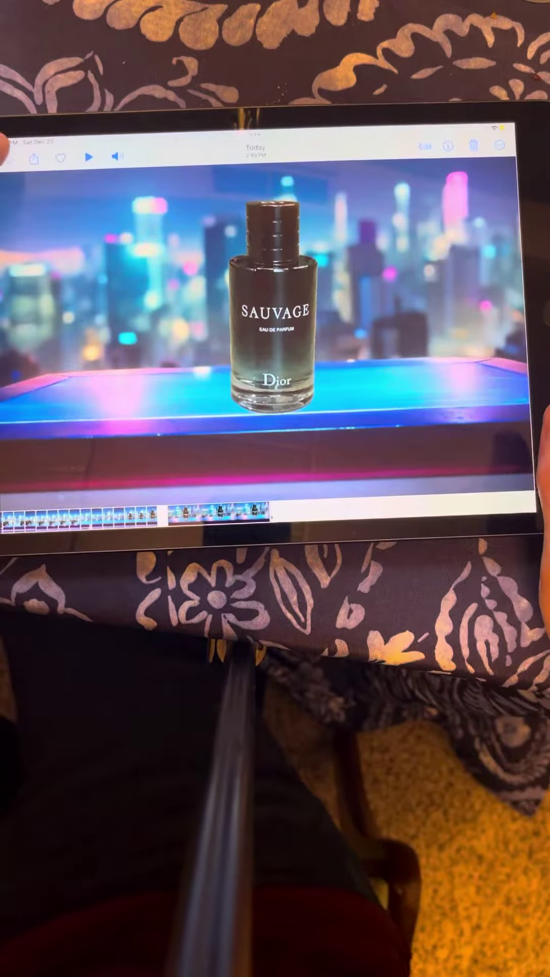
left_click(4, 146)
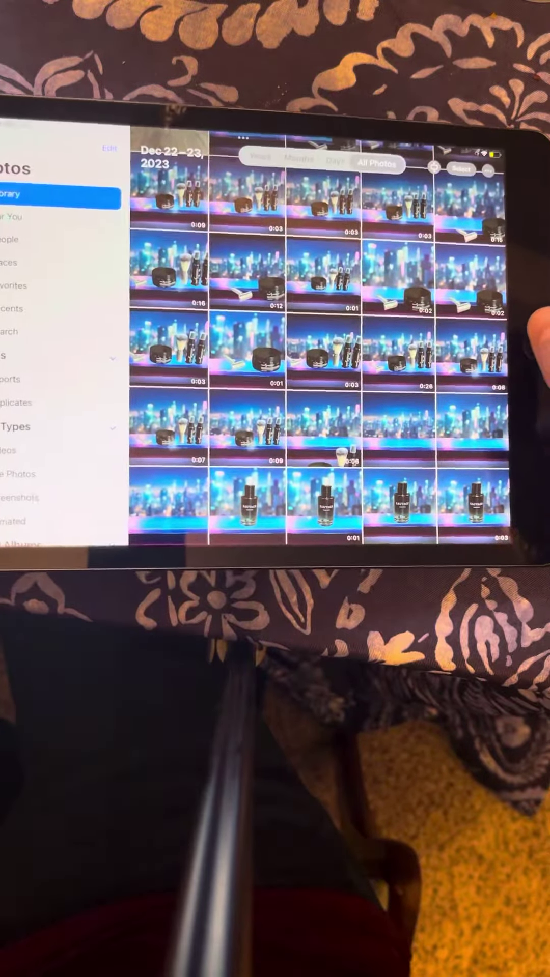
key("super")
left_click(336, 367)
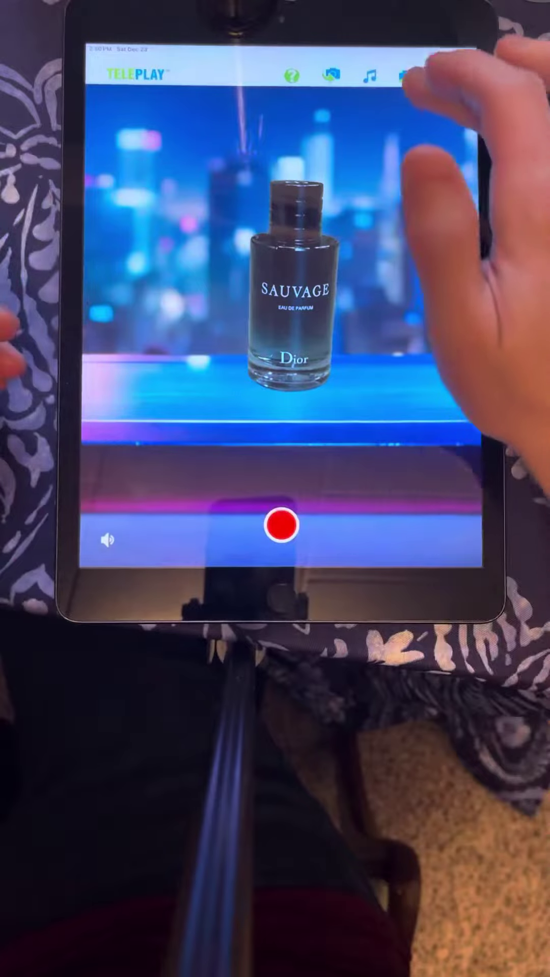
Browse the Spell Beams collection in the backgrounds panel, then close it
left_click(407, 77)
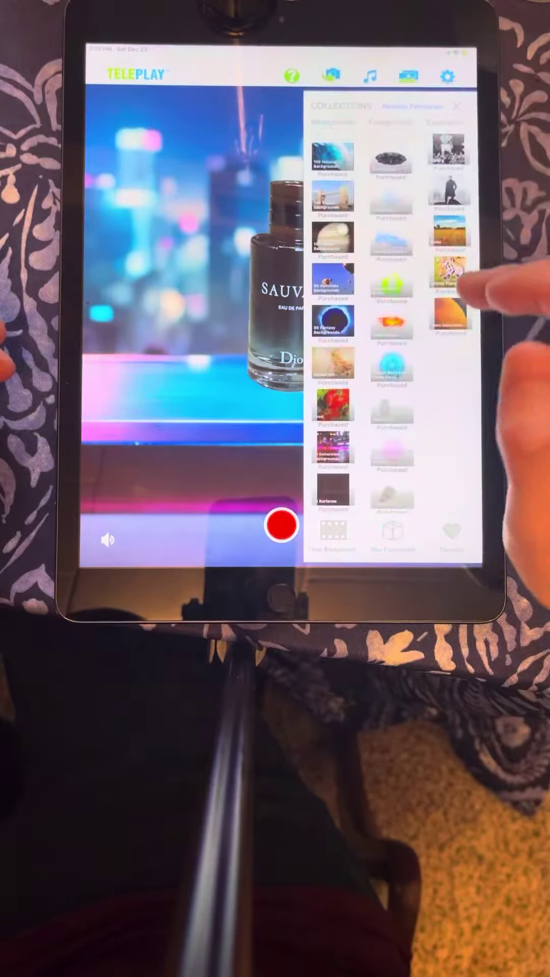
left_click(391, 320)
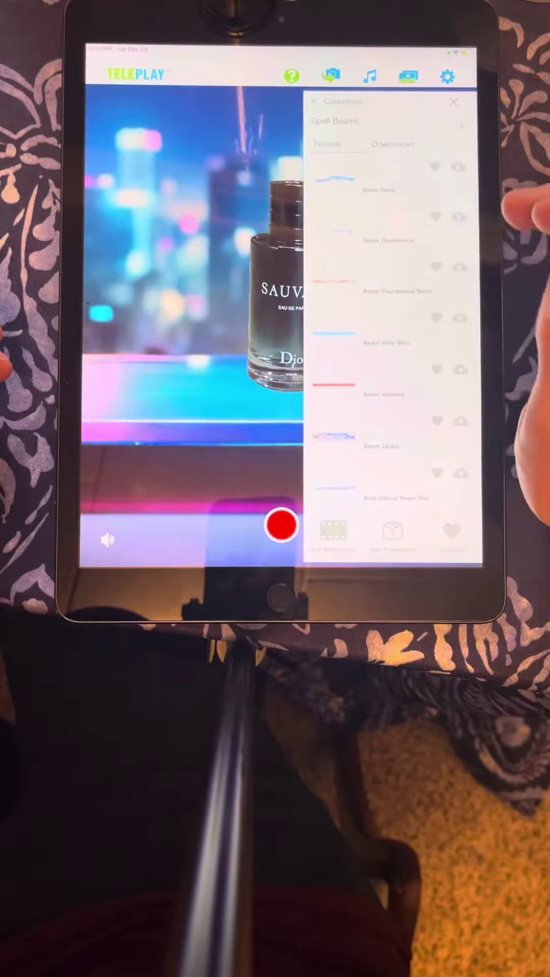
left_click(455, 103)
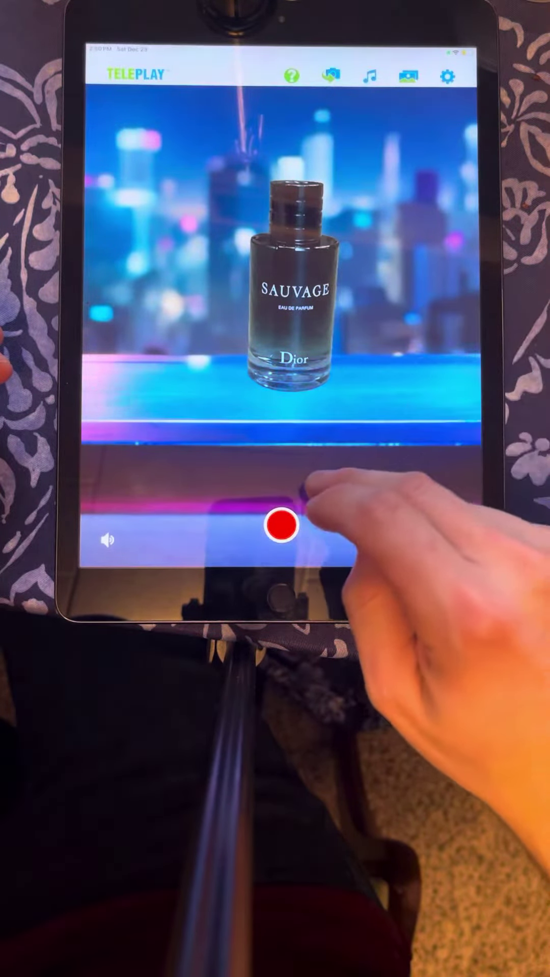
Record another Sauvage bottle clip, confirm both saves, and open Photos
left_click(280, 526)
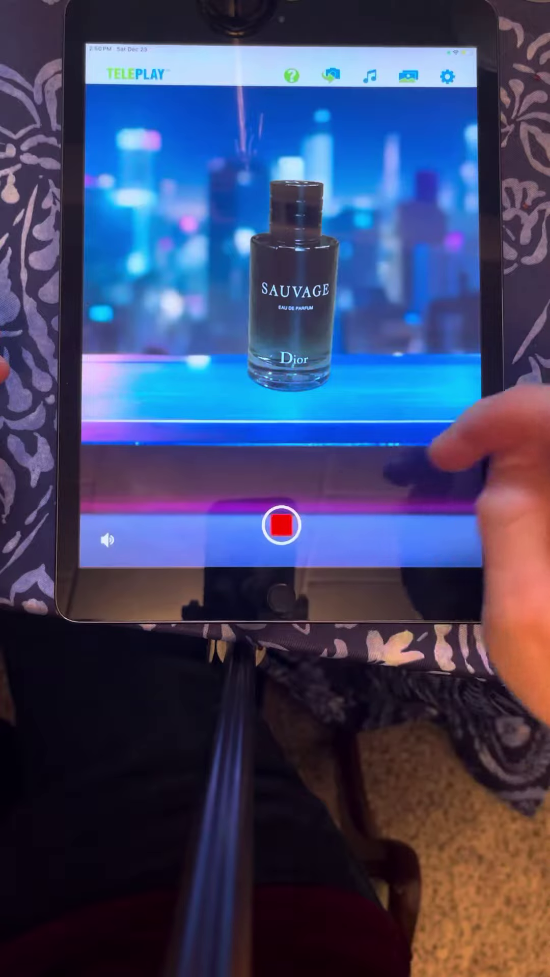
left_click(280, 525)
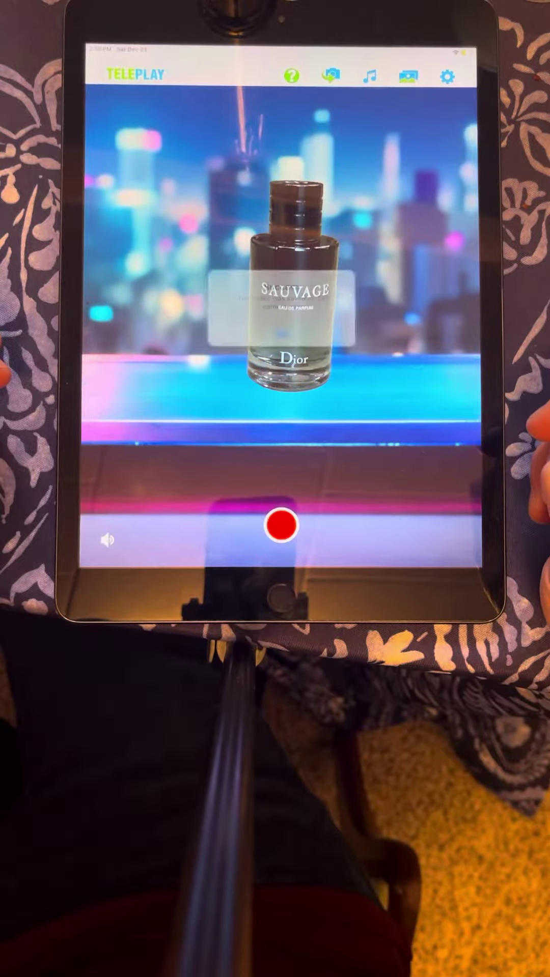
left_click(292, 336)
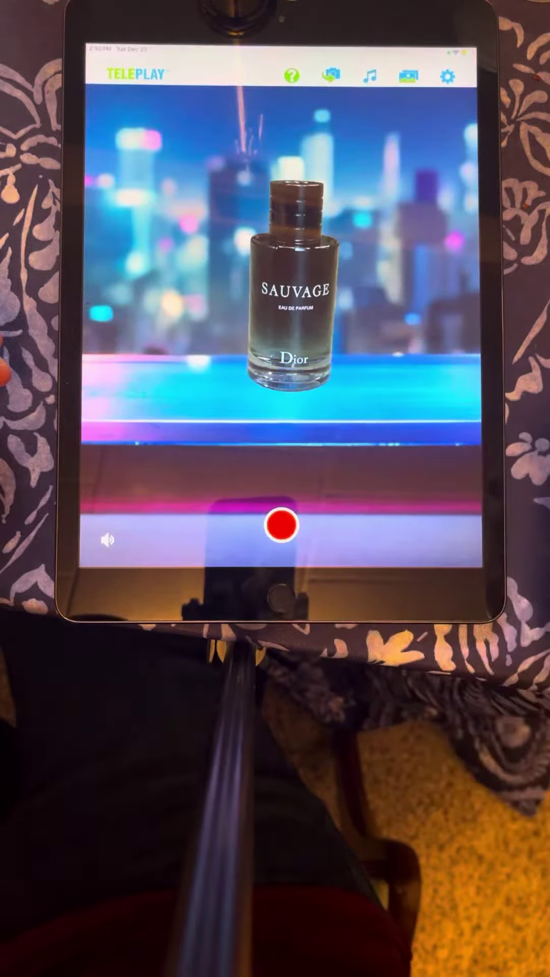
left_click(298, 344)
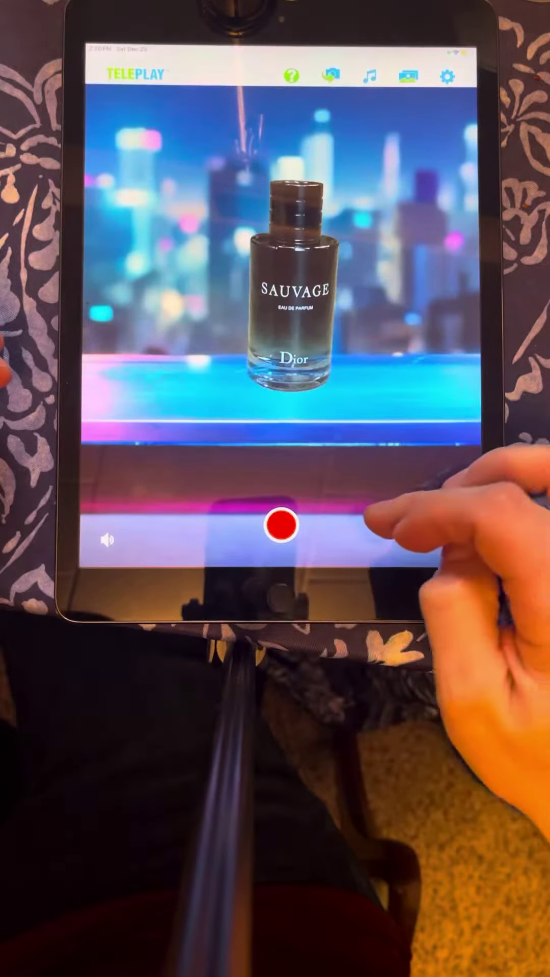
left_click_drag(367, 565, 367, 382)
left_click(279, 539)
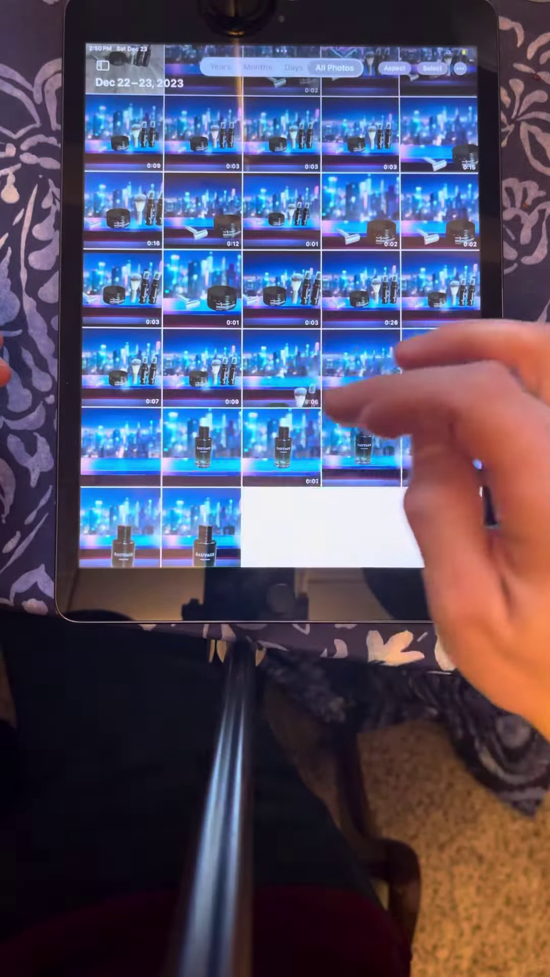
Open the newest Sauvage video, swipe through neighbouring clips and stills, then go home
left_click(358, 444)
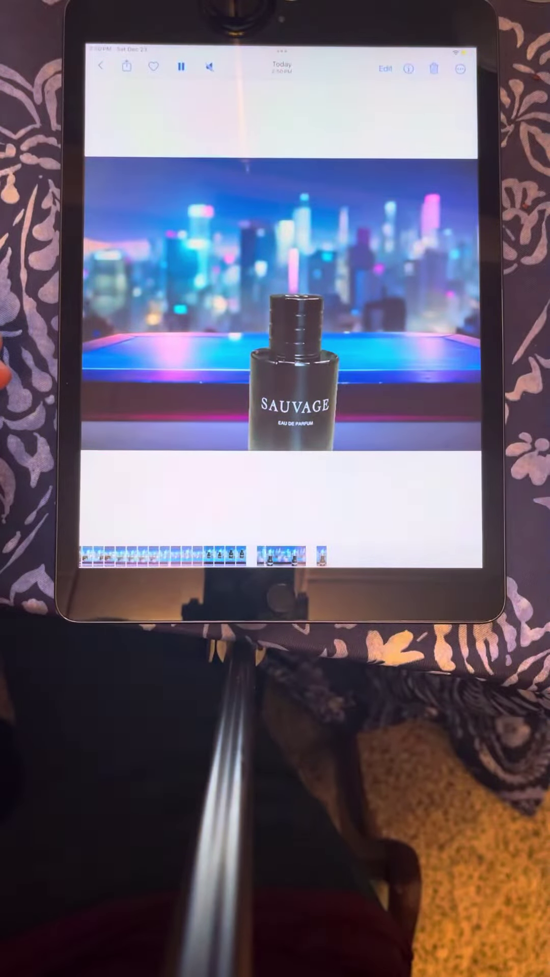
left_click_drag(268, 321, 84, 336)
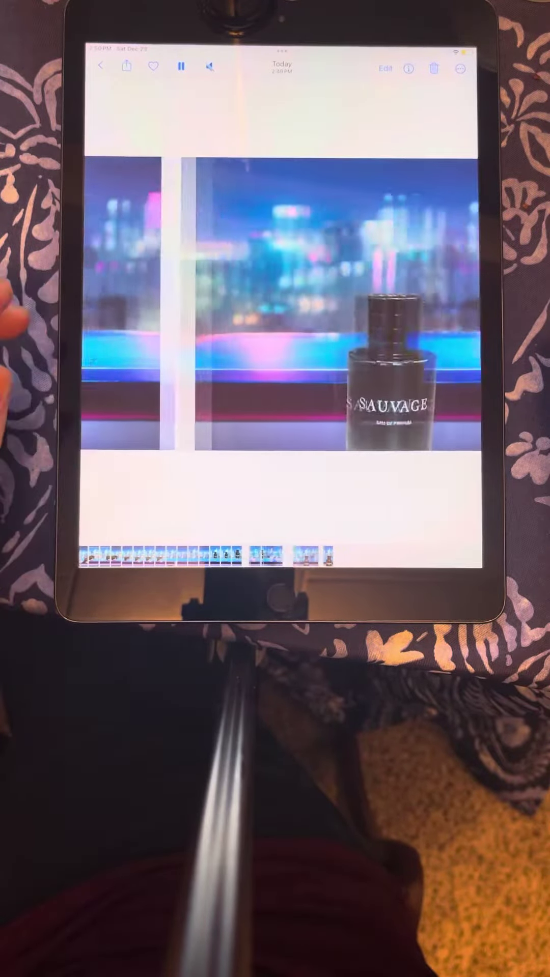
left_click_drag(153, 358, 35, 354)
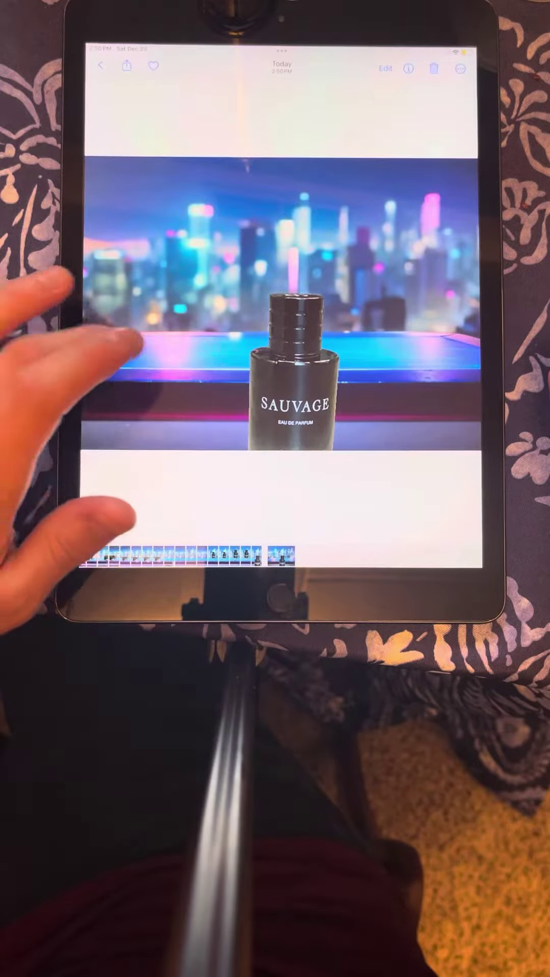
left_click_drag(122, 336, 251, 336)
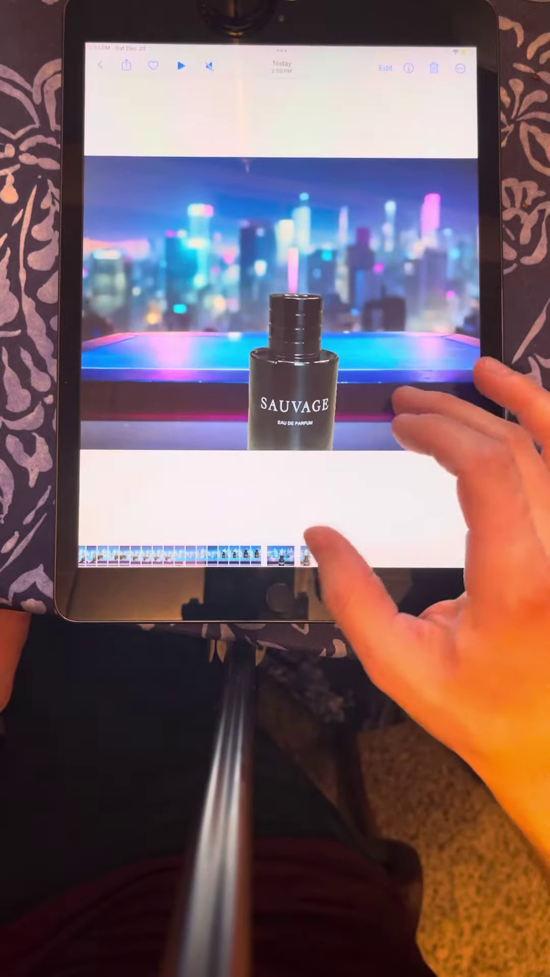
left_click_drag(329, 412, 366, 416)
left_click(279, 596)
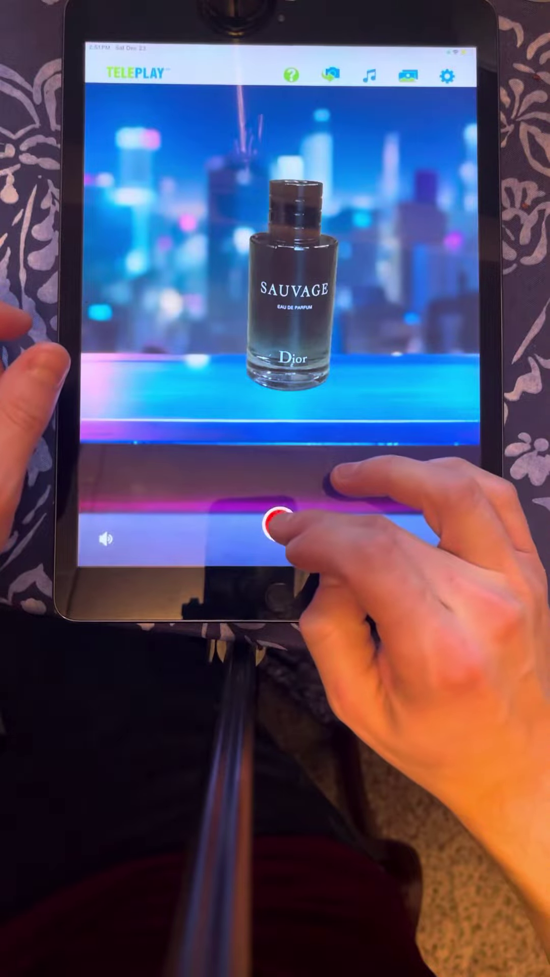
Record a final bottle clip, confirm the save, and view it in Photos
left_click(275, 523)
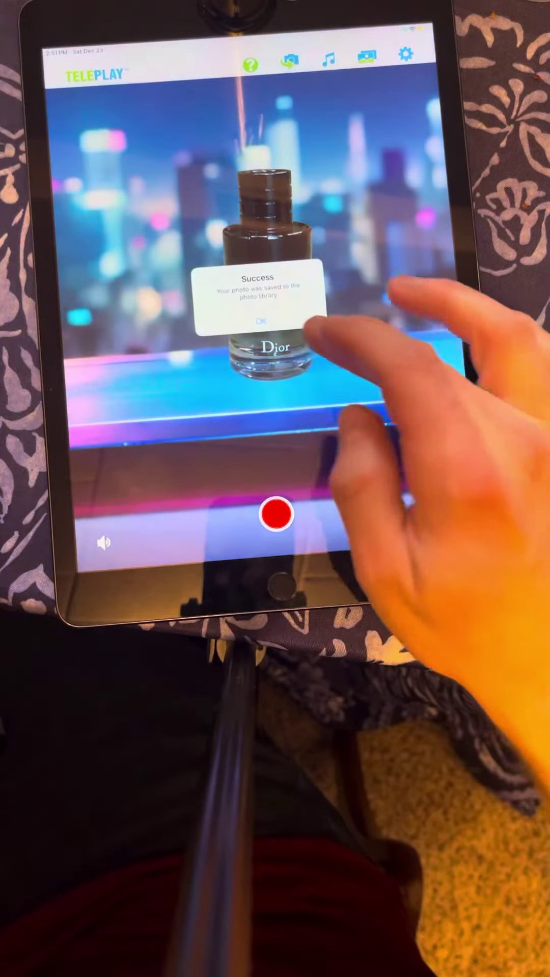
left_click(260, 321)
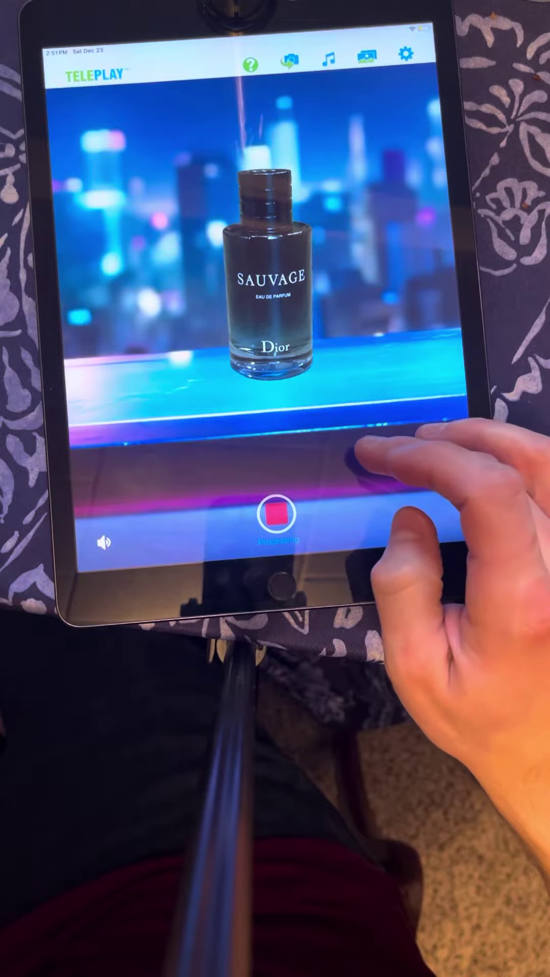
left_click(298, 324)
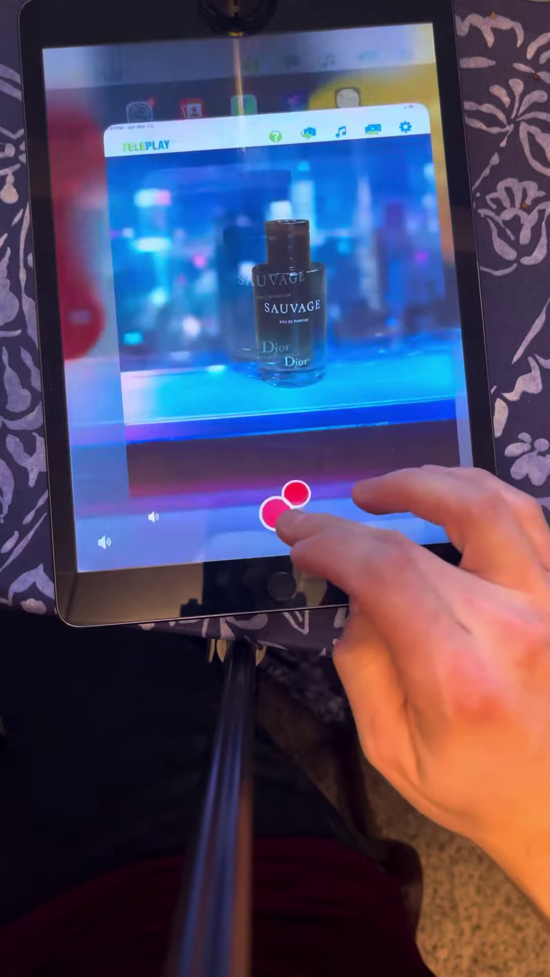
left_click_drag(276, 513, 275, 458)
left_click(260, 534)
mouse_move(329, 451)
left_mouse_down()
mouse_move(413, 436)
mouse_move(329, 435)
left_mouse_up()
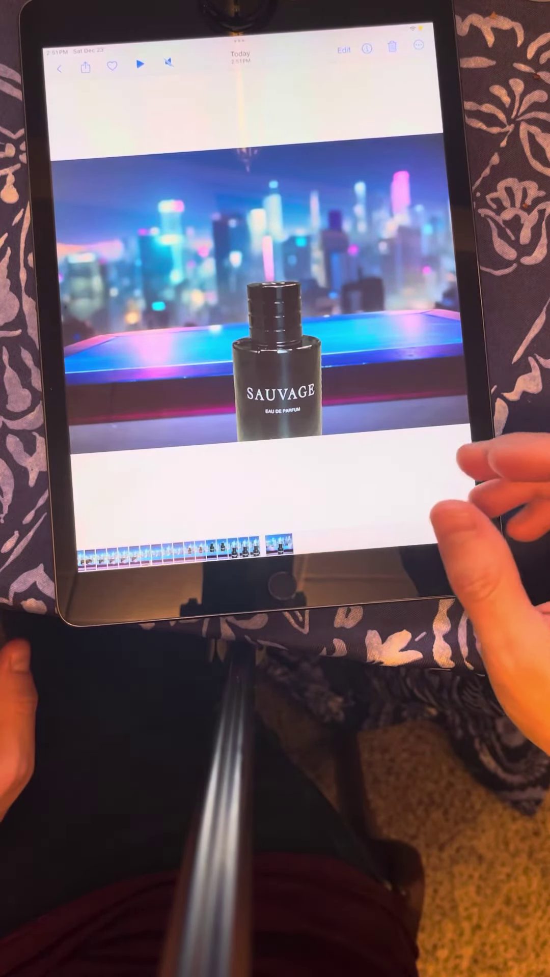
Return to the home screen once the Sauvage clip finishes playing
left_click(281, 584)
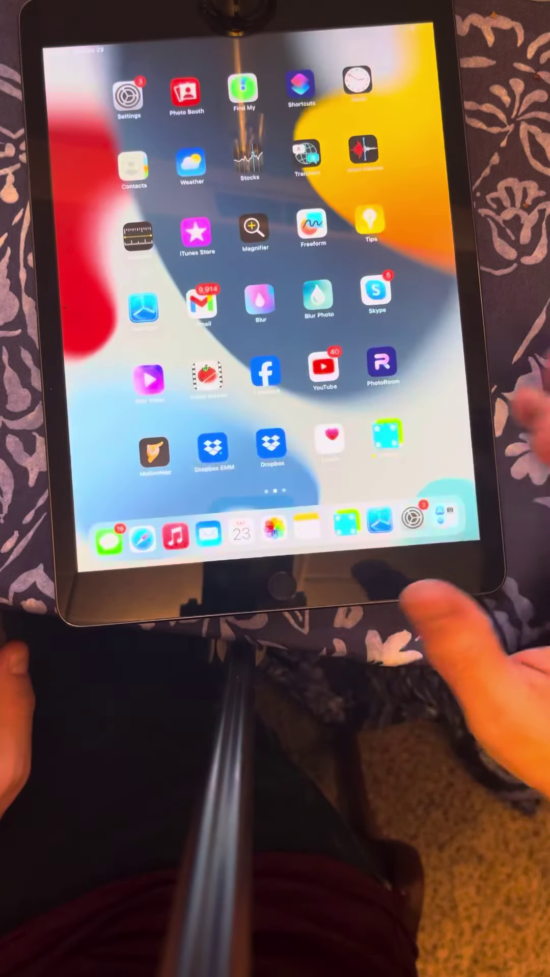